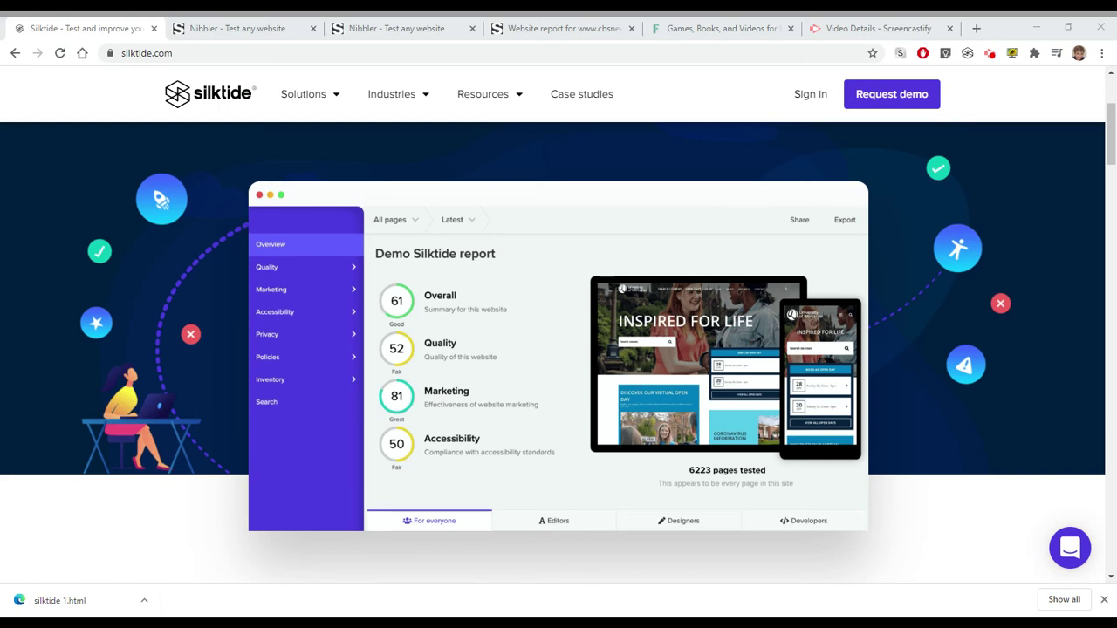
left_click(210, 30)
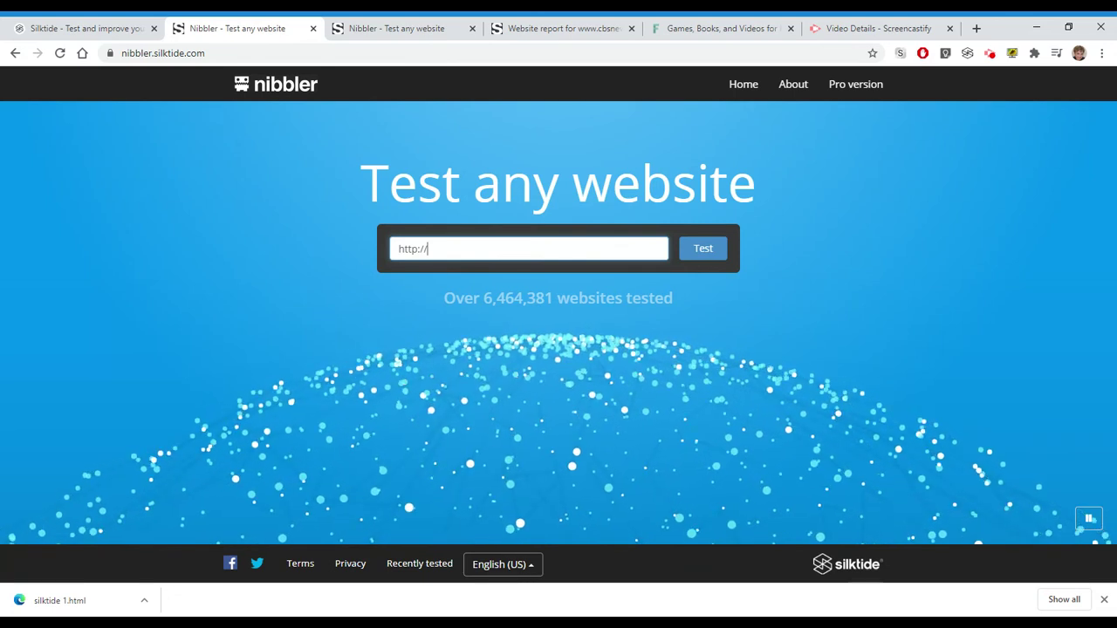
left_click(394, 33)
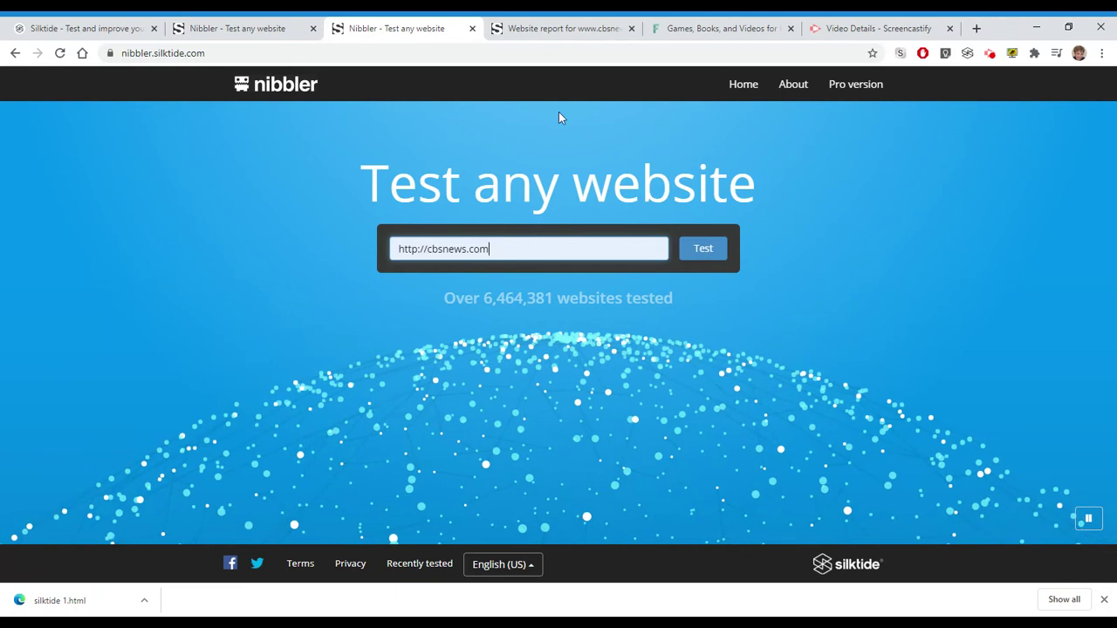
left_click(569, 32)
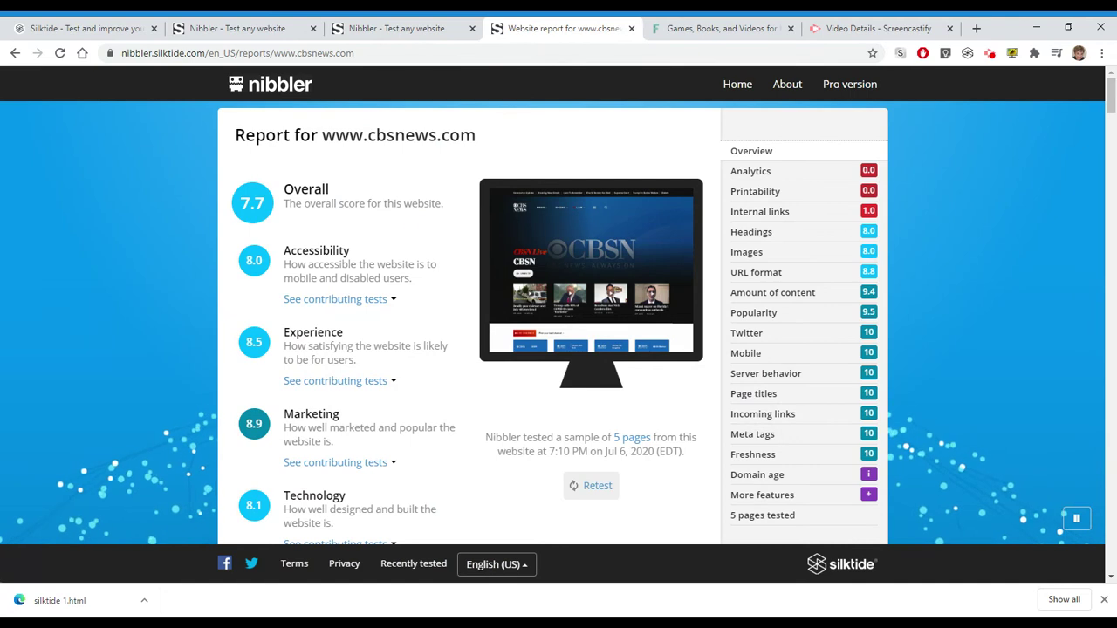
scroll(421, 294, "down", 1)
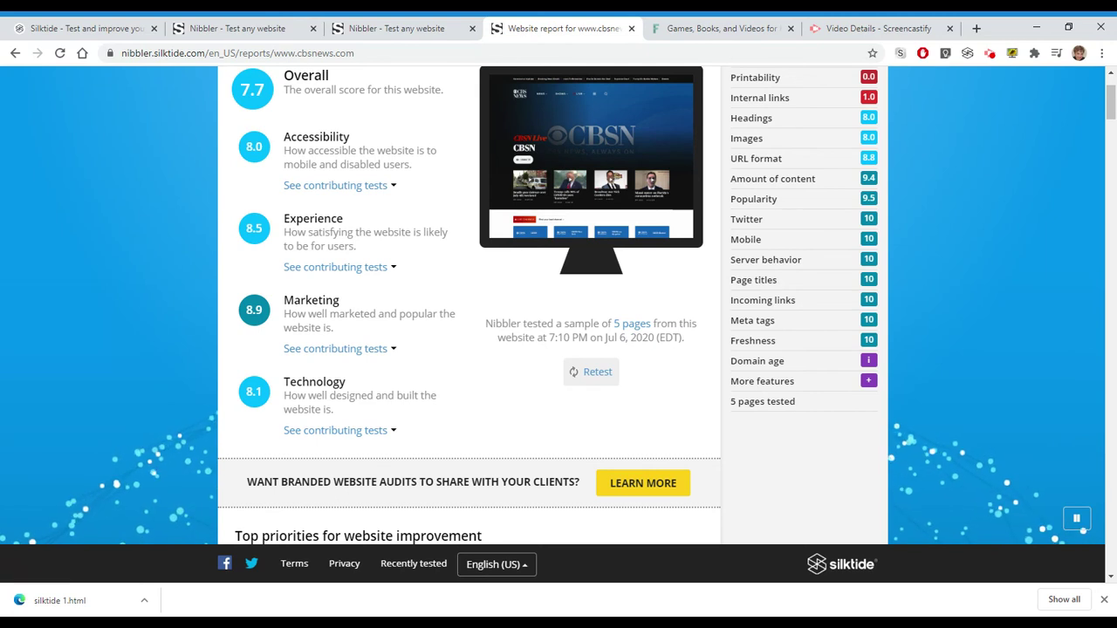
scroll(397, 390, "down", 4)
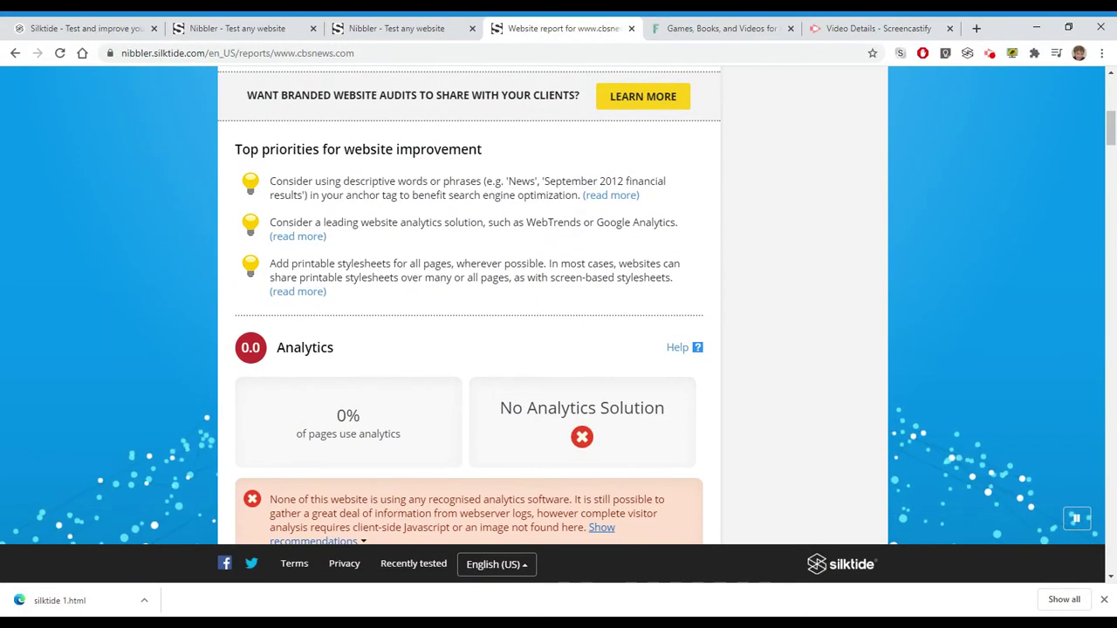
scroll(395, 388, "down", 7)
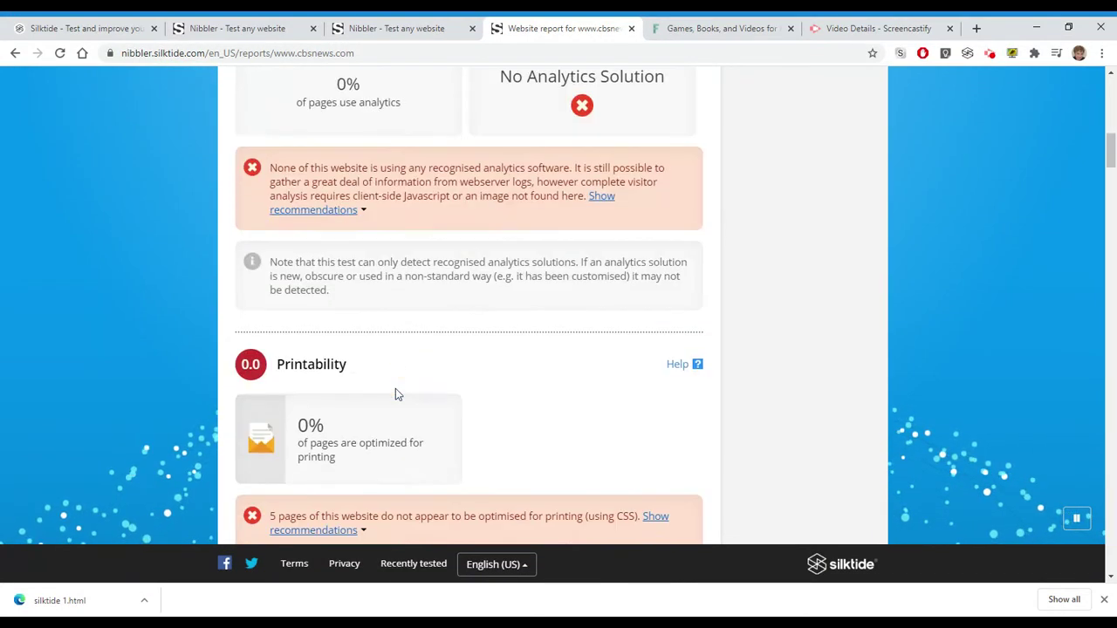
scroll(395, 388, "down", 6)
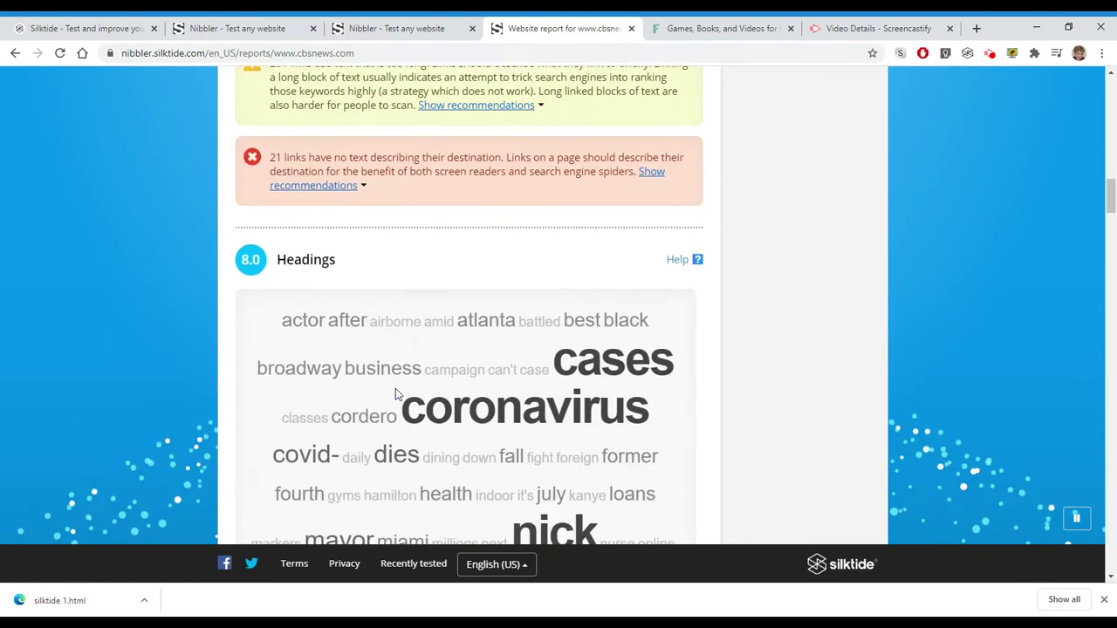
scroll(396, 393, "down", 6)
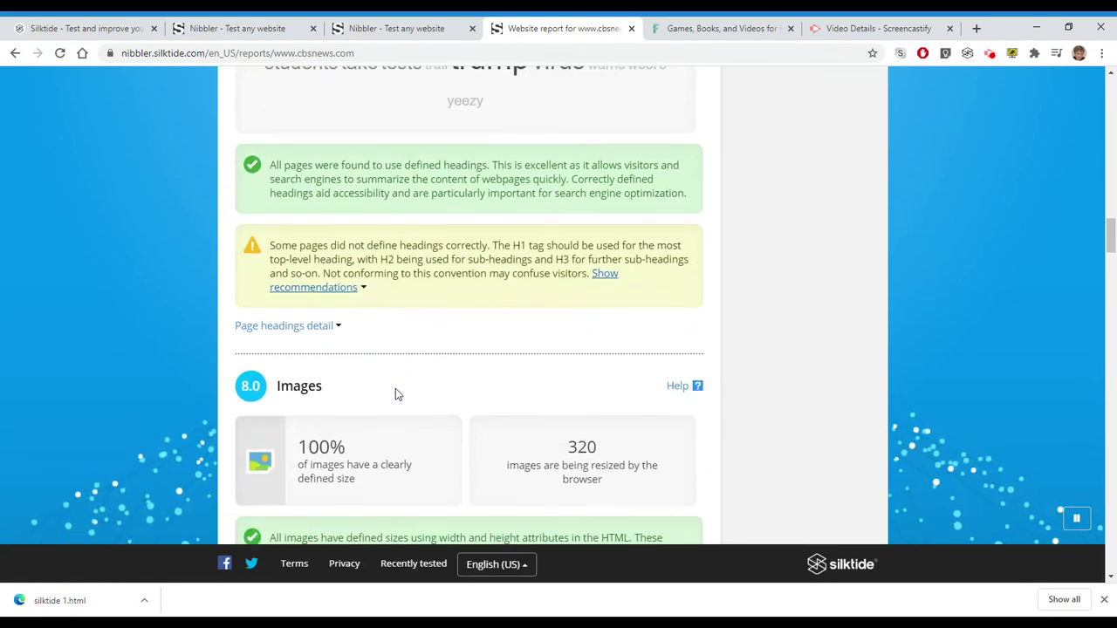
scroll(396, 393, "down", 3)
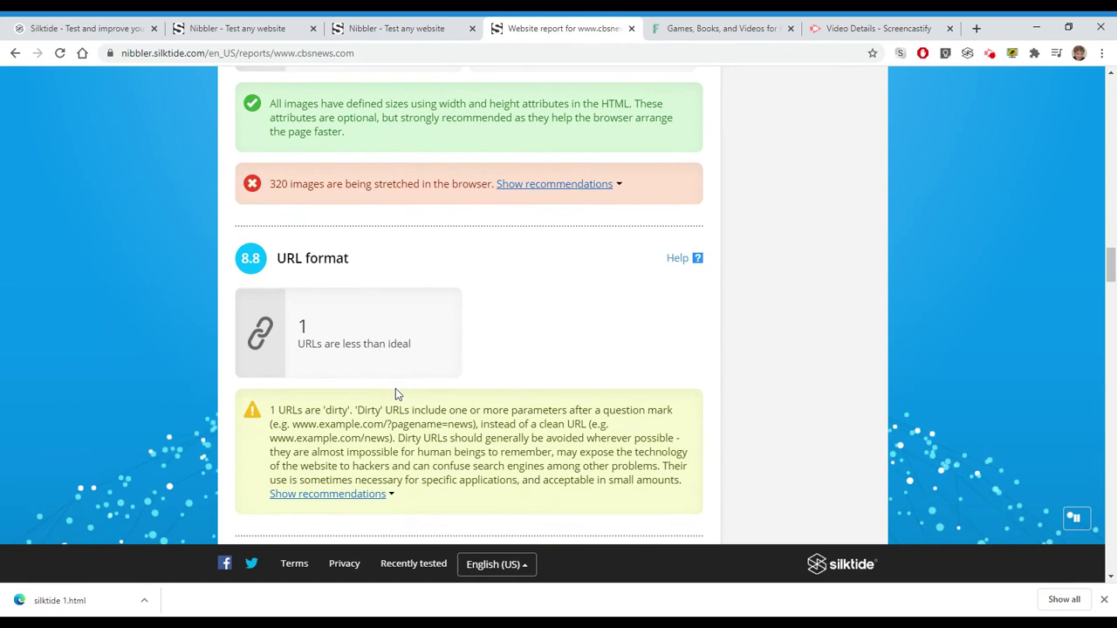
key("Home")
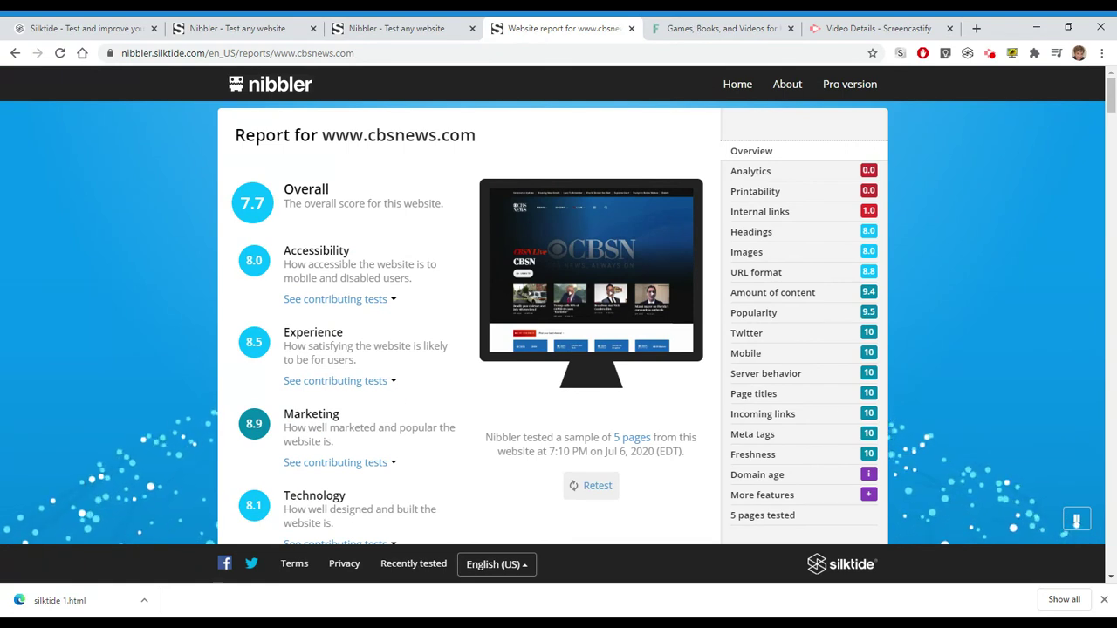
Switch to the Funbrain grade 4 page, reset the active simulations by closing and reopening the Silktide toolbar, and move it higher.
left_click(698, 33)
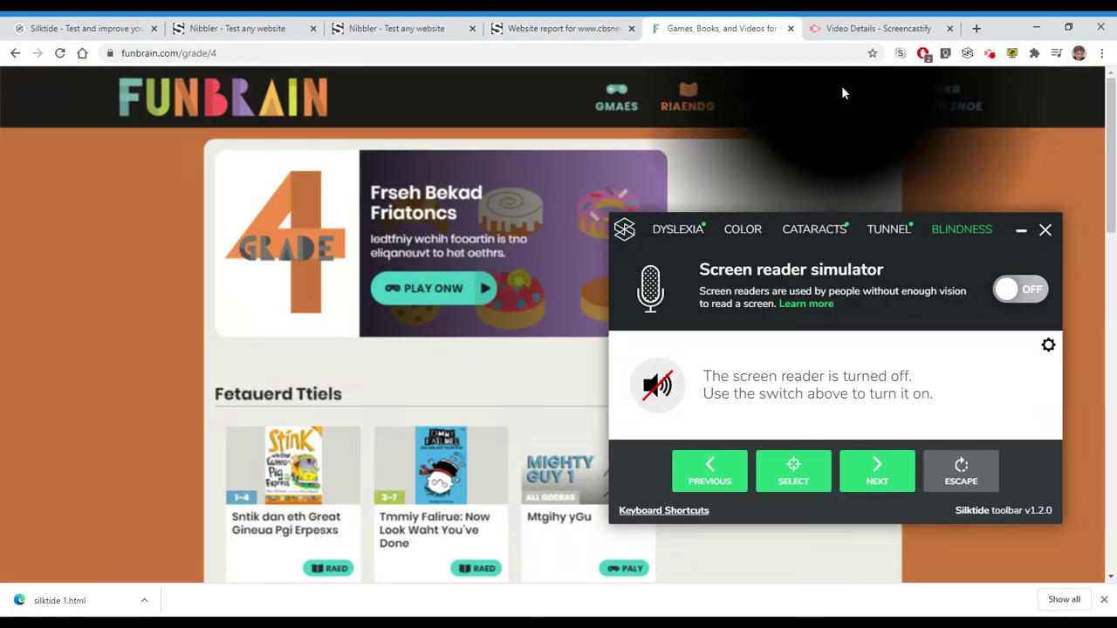
left_click(1044, 230)
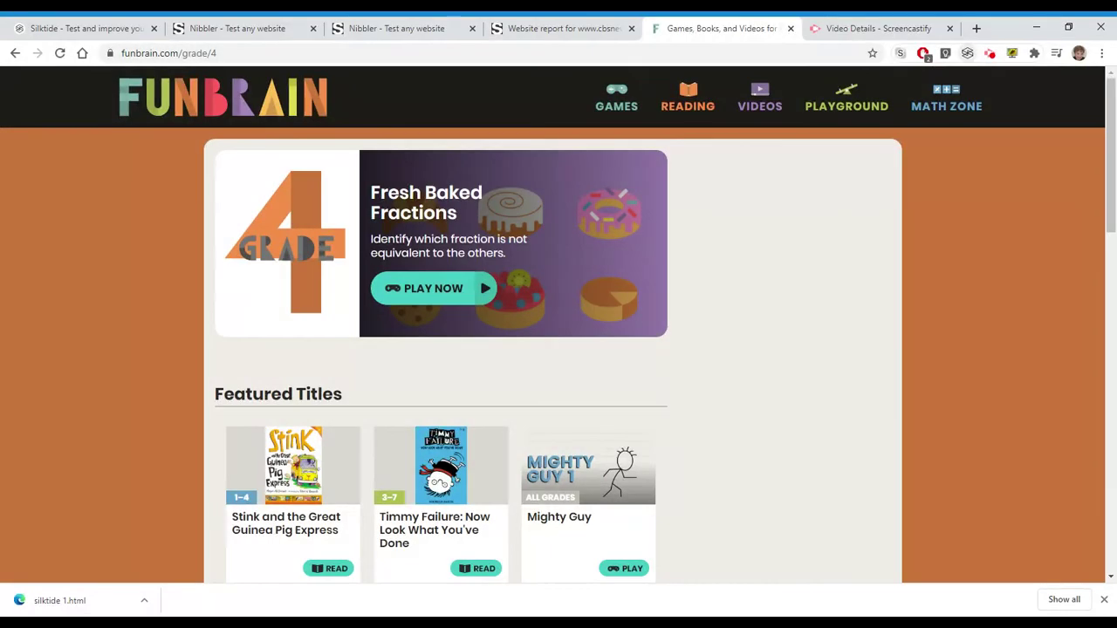
left_click(967, 53)
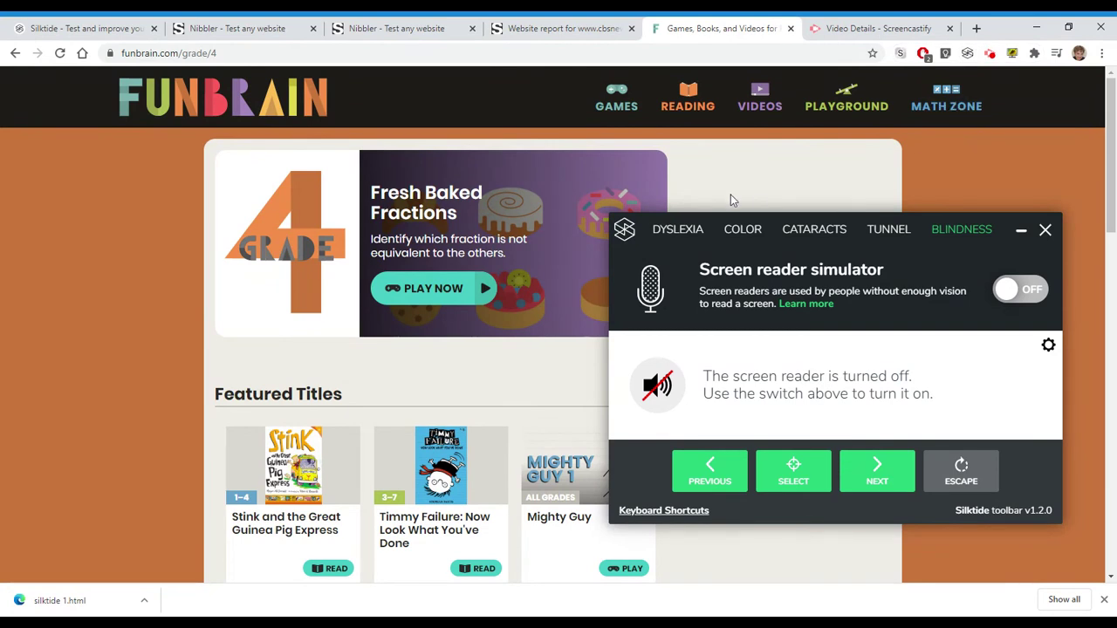
left_click_drag(818, 257, 830, 192)
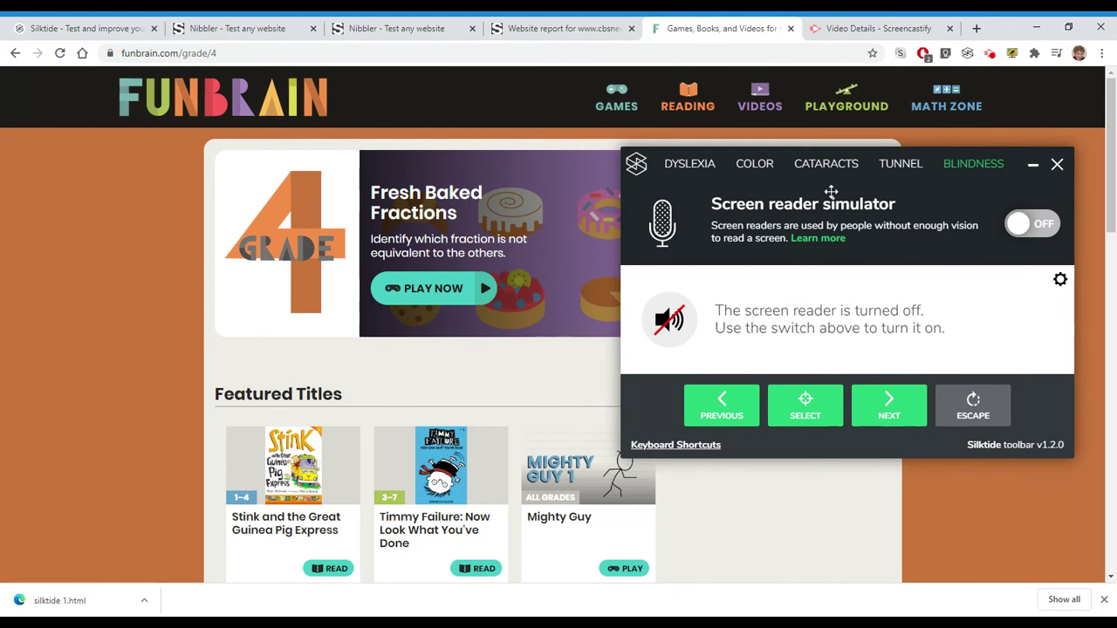
Simulate dyslexia on the Funbrain page at 30% severity and reduce the severity to 20%.
left_click(706, 166)
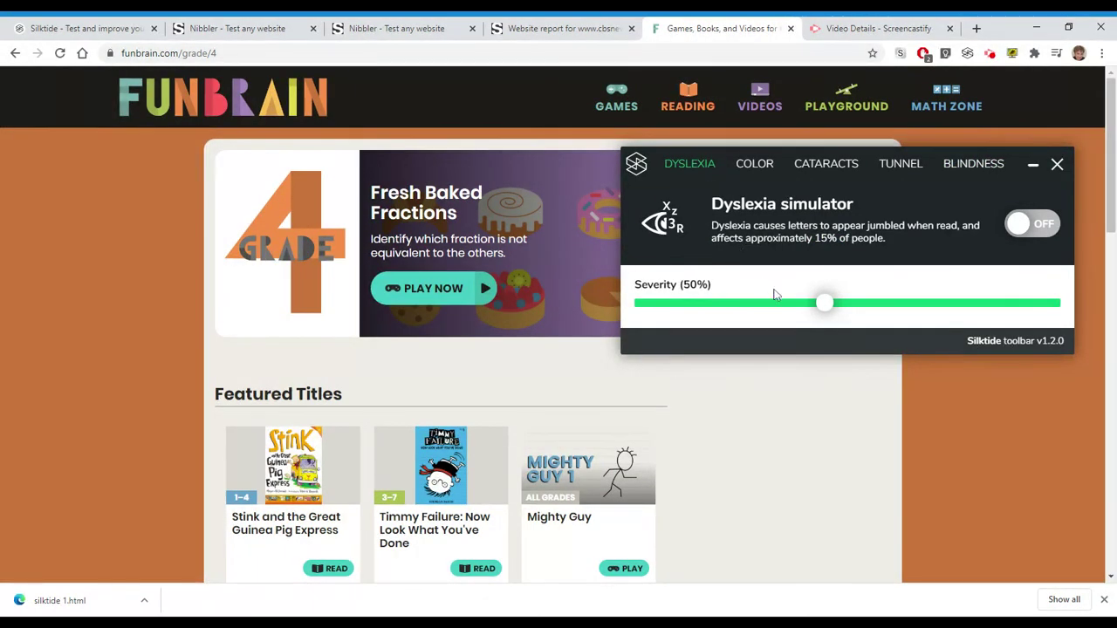
left_click_drag(820, 312, 752, 309)
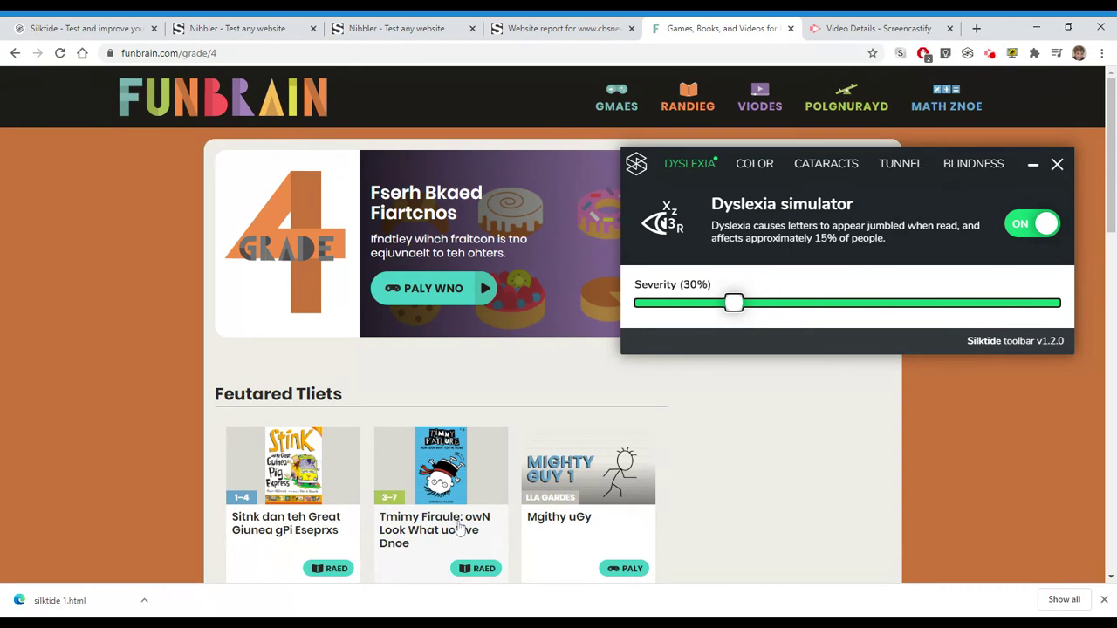
left_click_drag(733, 303, 690, 307)
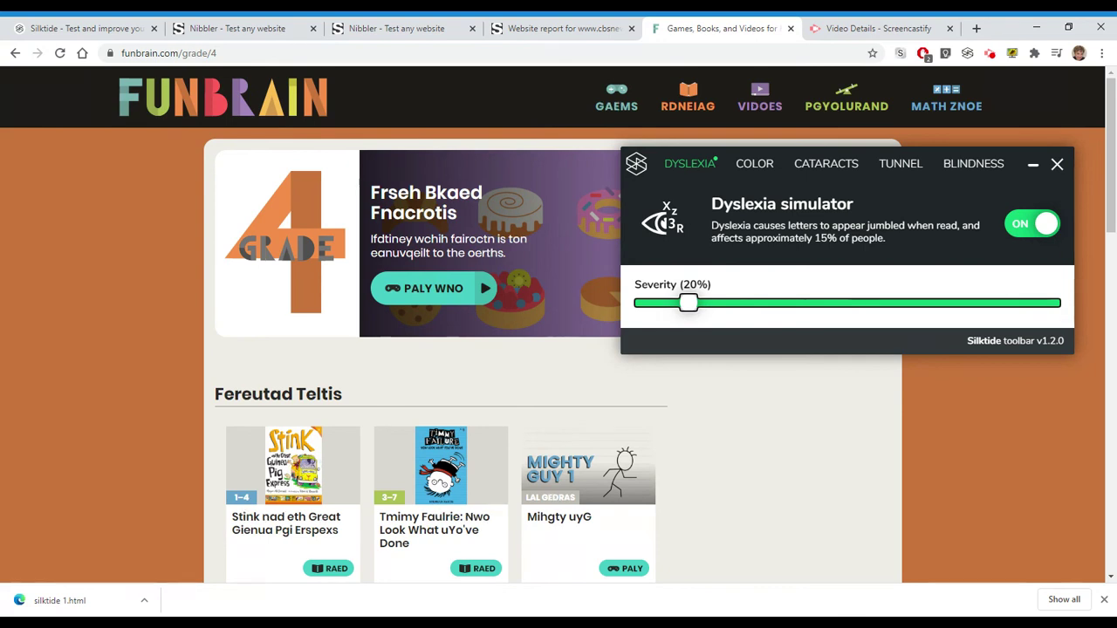
Preview the page in the color blindness simulator with Green appears weak and Green greatly reduced, switching each off again.
left_click(755, 169)
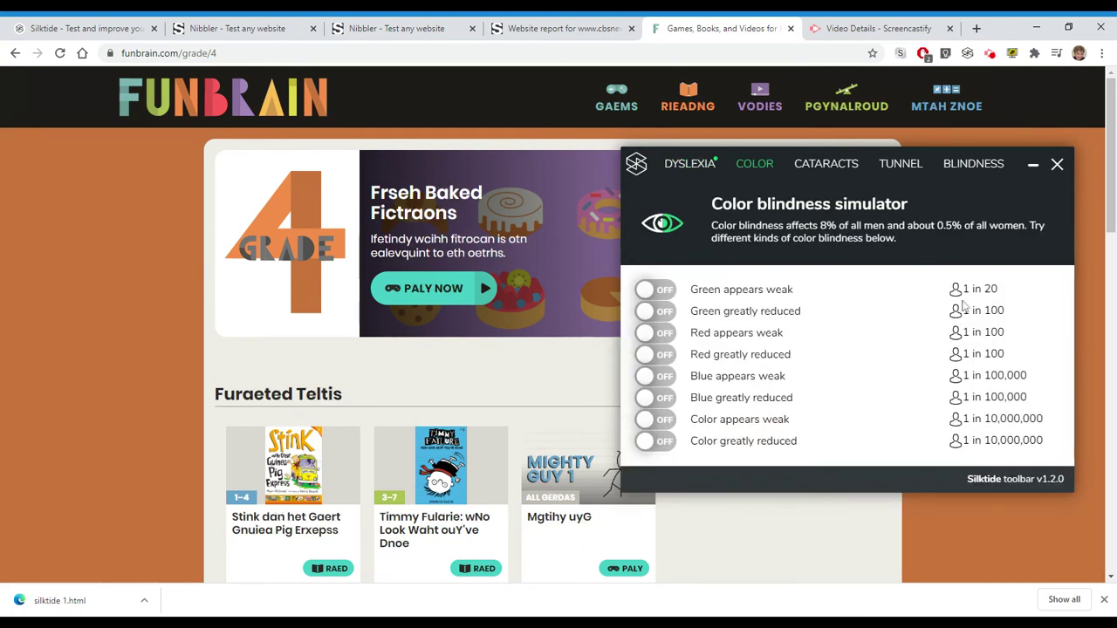
left_click(663, 292)
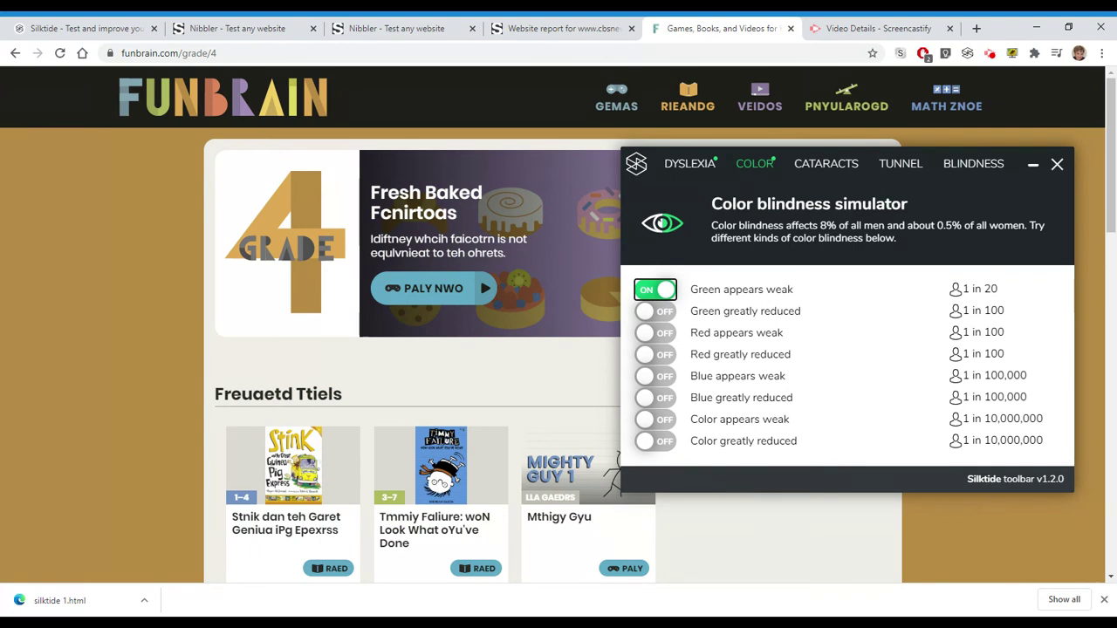
left_click(655, 290)
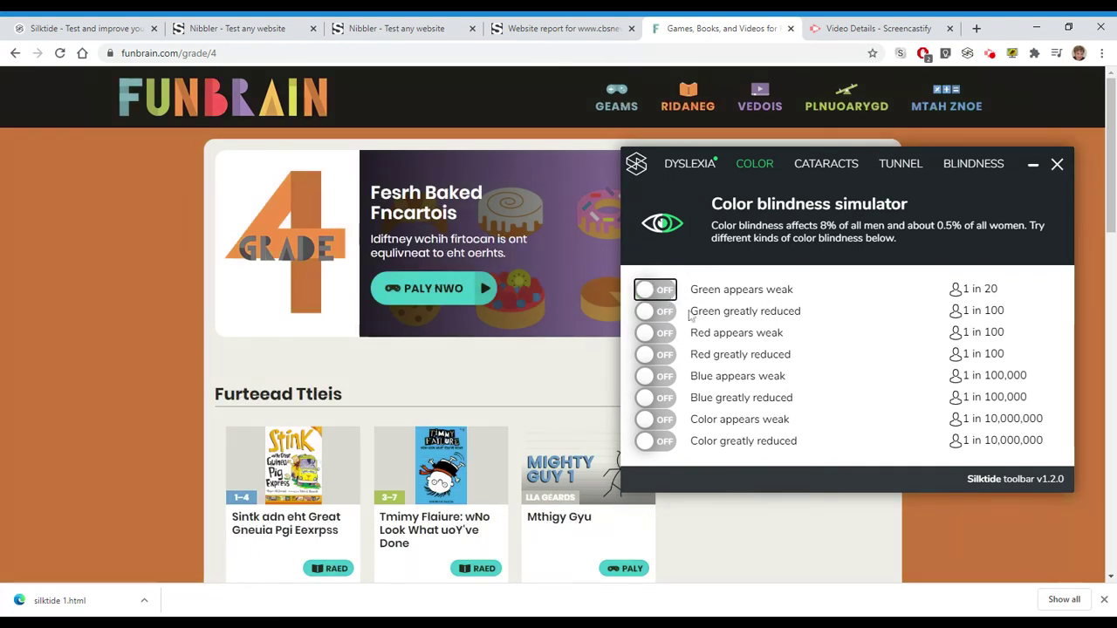
left_click(668, 312)
left_click(668, 312)
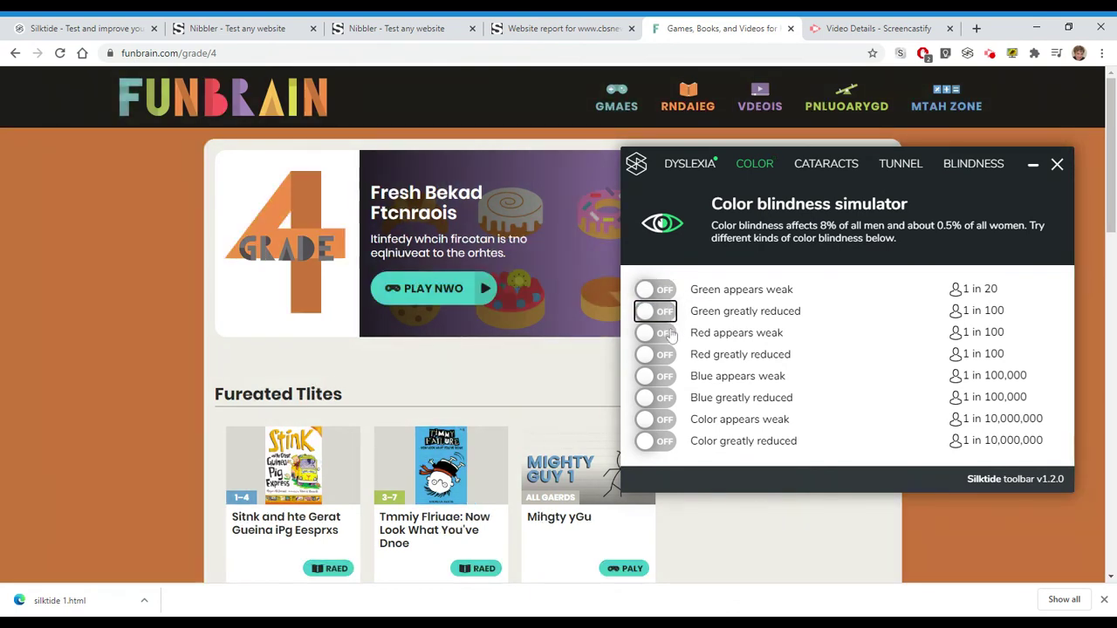
Preview the page with Red appears weak and Red greatly reduced, one at a time, switching each off again.
left_click(668, 336)
left_click(667, 339)
left_click(667, 355)
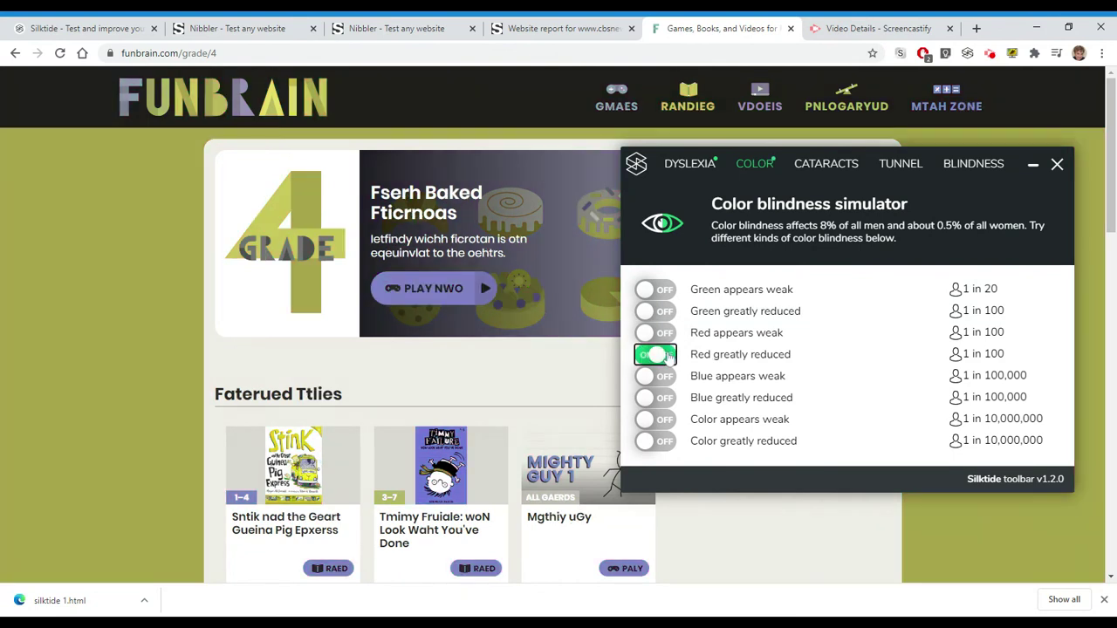
left_click(668, 355)
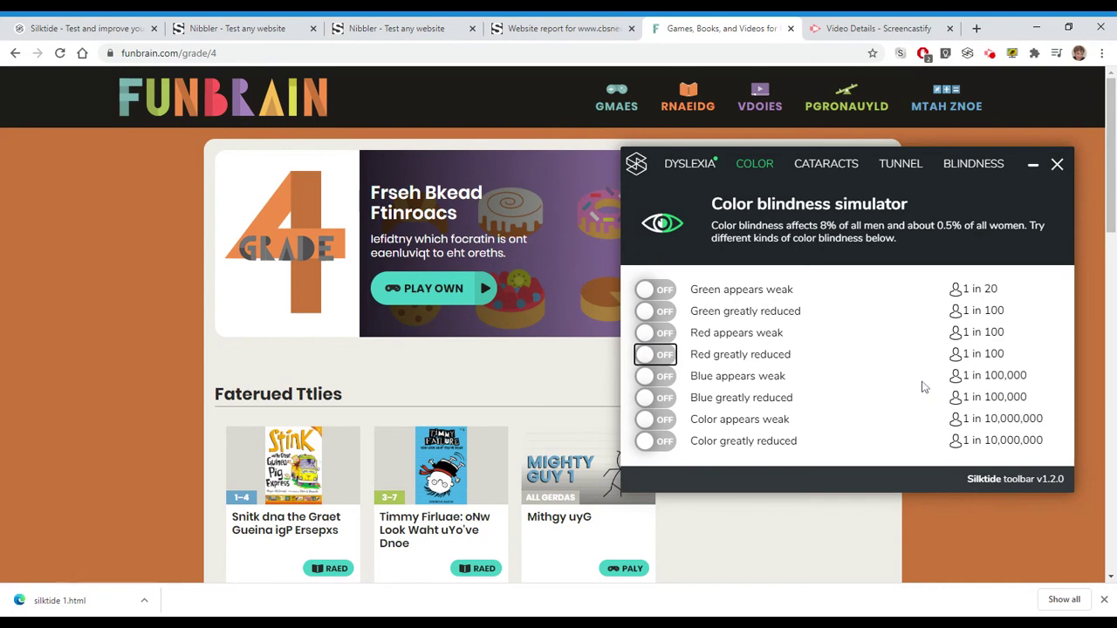
Preview the page with Blue appears weak and Blue greatly reduced, one at a time, switching each off again.
left_click(665, 380)
left_click(665, 379)
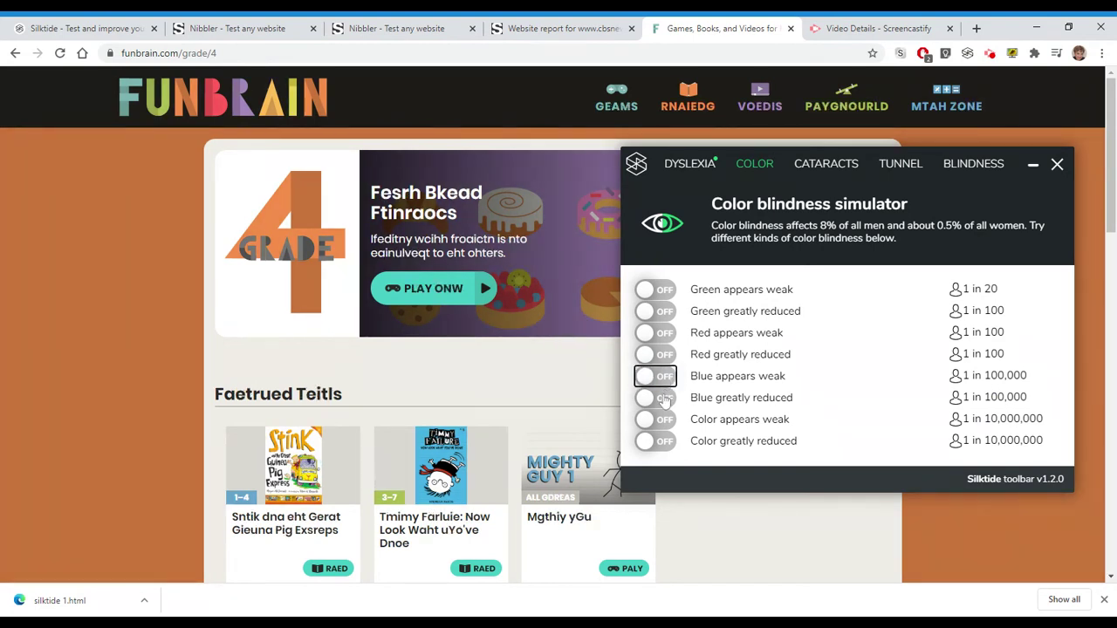
left_click(665, 398)
left_click(665, 398)
Turn off the dyslexia simulation so the Funbrain page text is readable again.
left_click(826, 166)
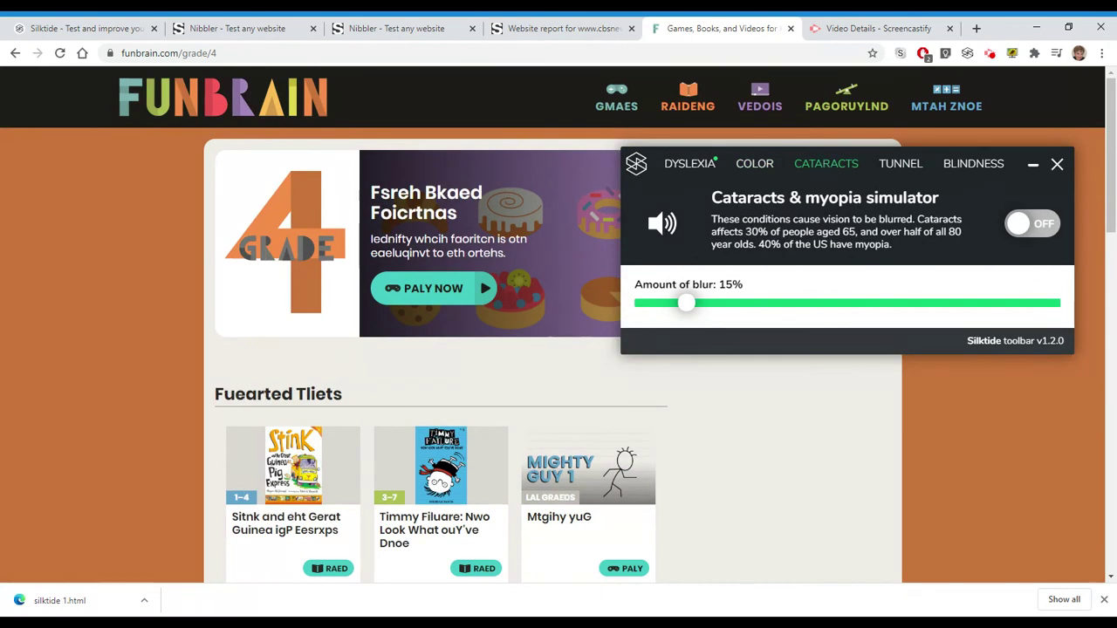
left_click(707, 175)
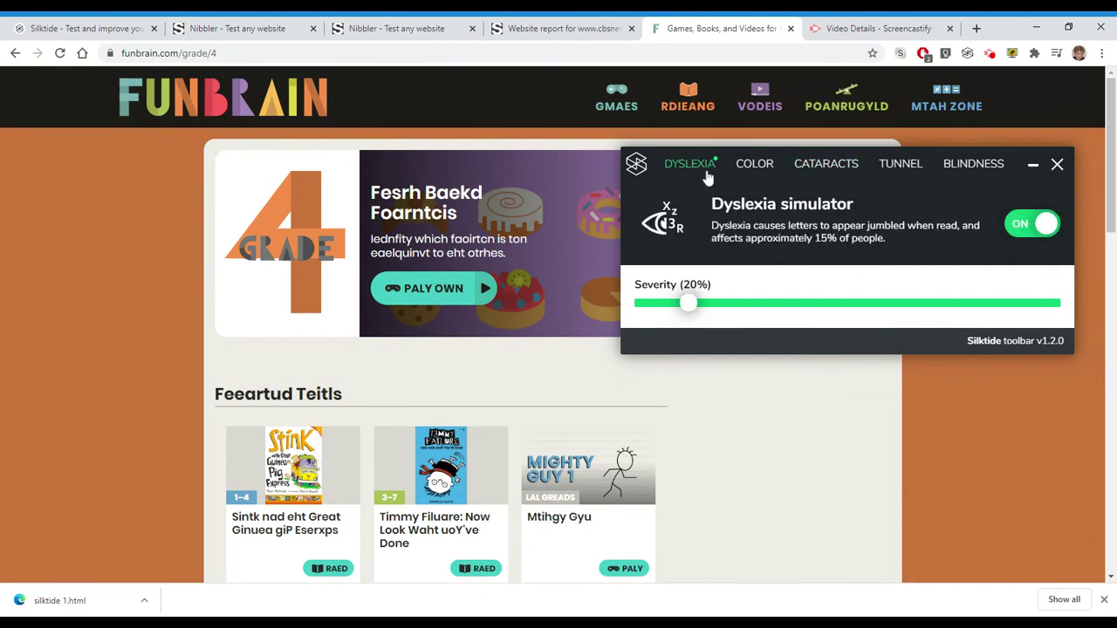
left_click(1021, 229)
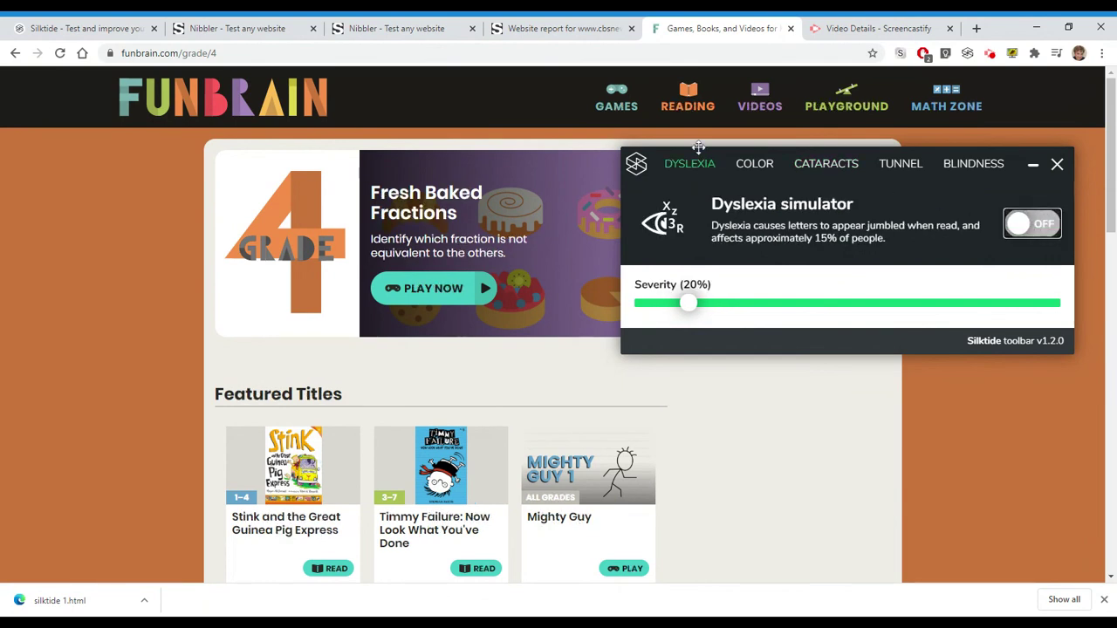
Preview the page in the cataracts and myopia simulator at 40% and 20% blur, and switch the simulation off.
left_click(814, 169)
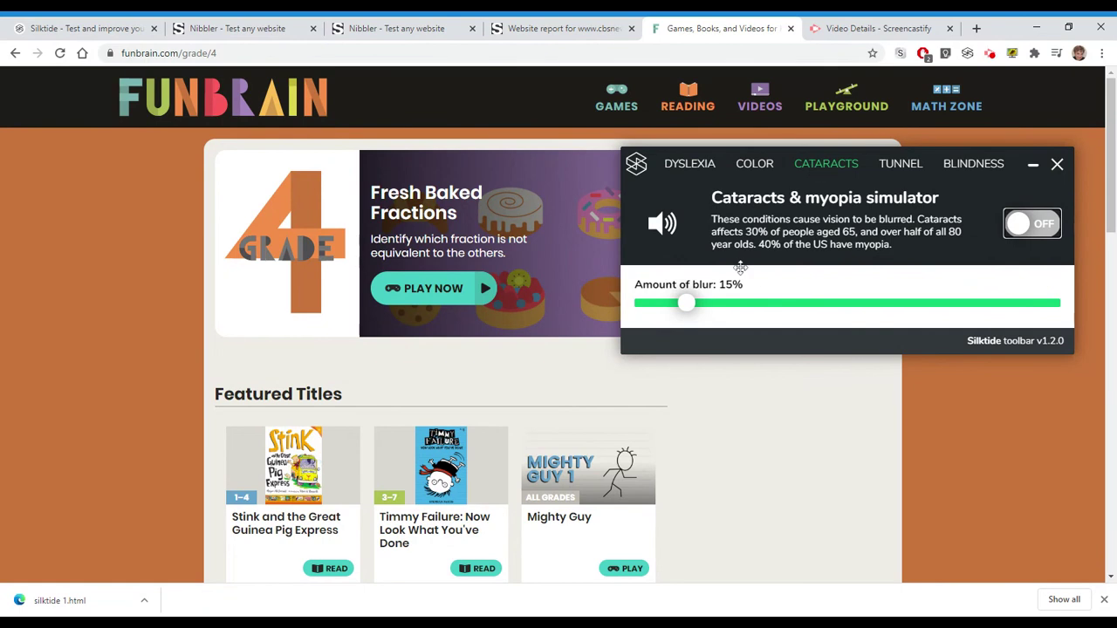
left_click_drag(690, 305, 796, 306)
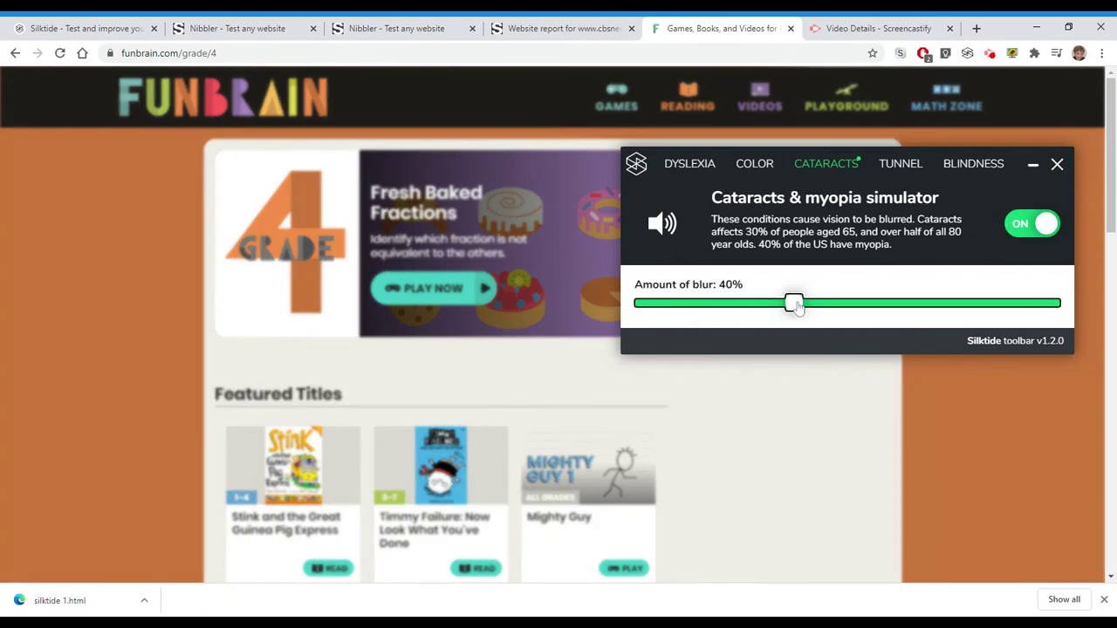
left_click_drag(794, 304, 709, 305)
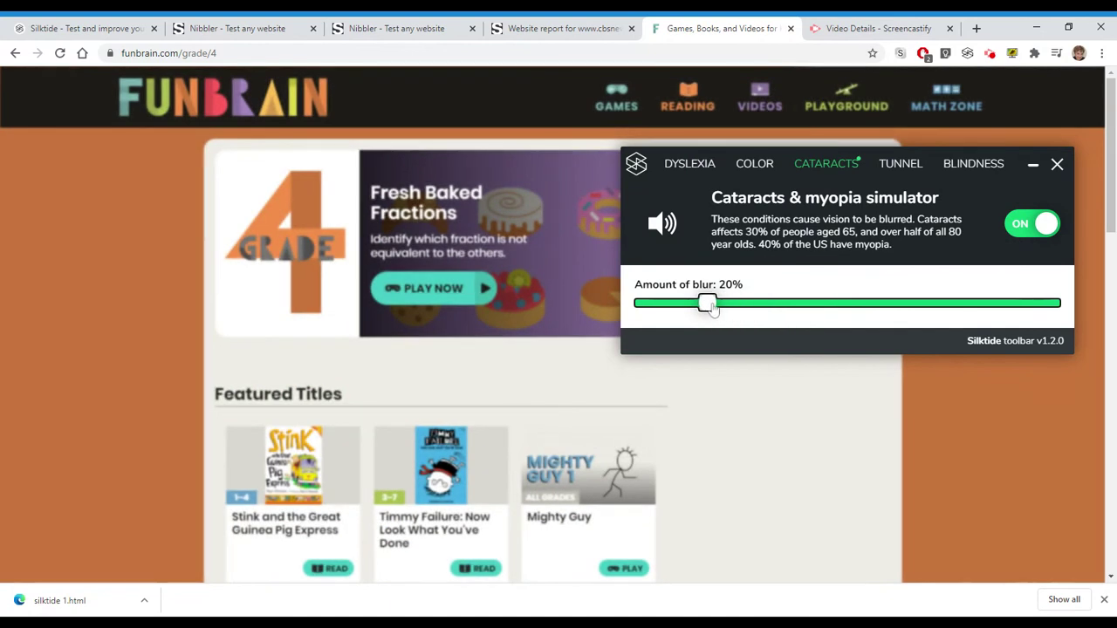
left_click(1027, 225)
Preview the page with loss of peripheral vision and with loss of central vision, switching each simulation off again.
left_click(912, 172)
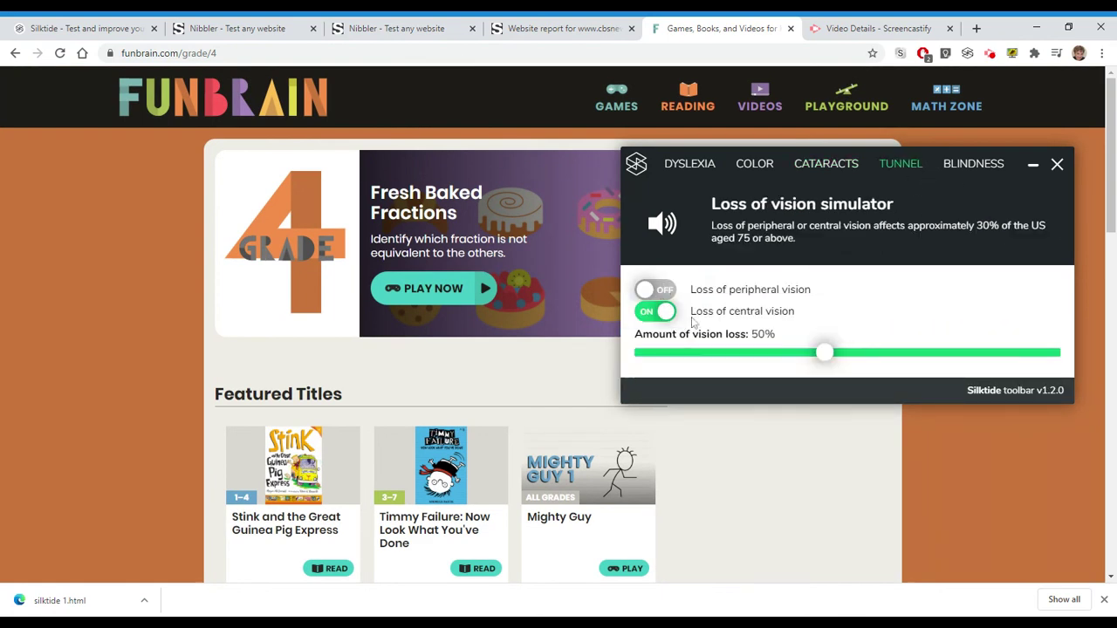
left_click(666, 292)
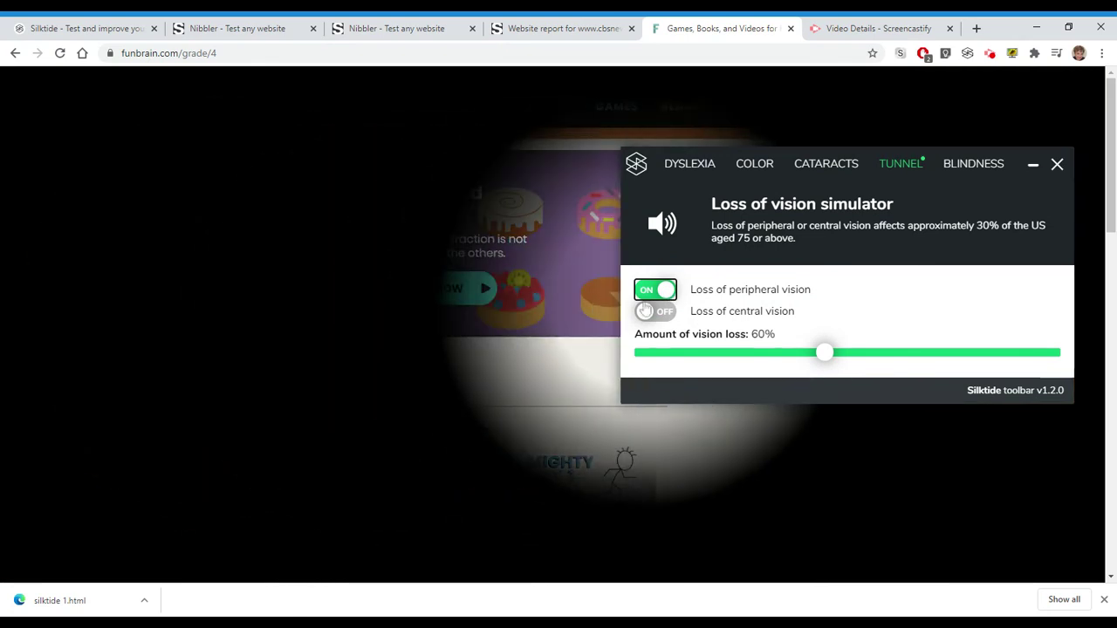
left_click(669, 288)
left_click(668, 311)
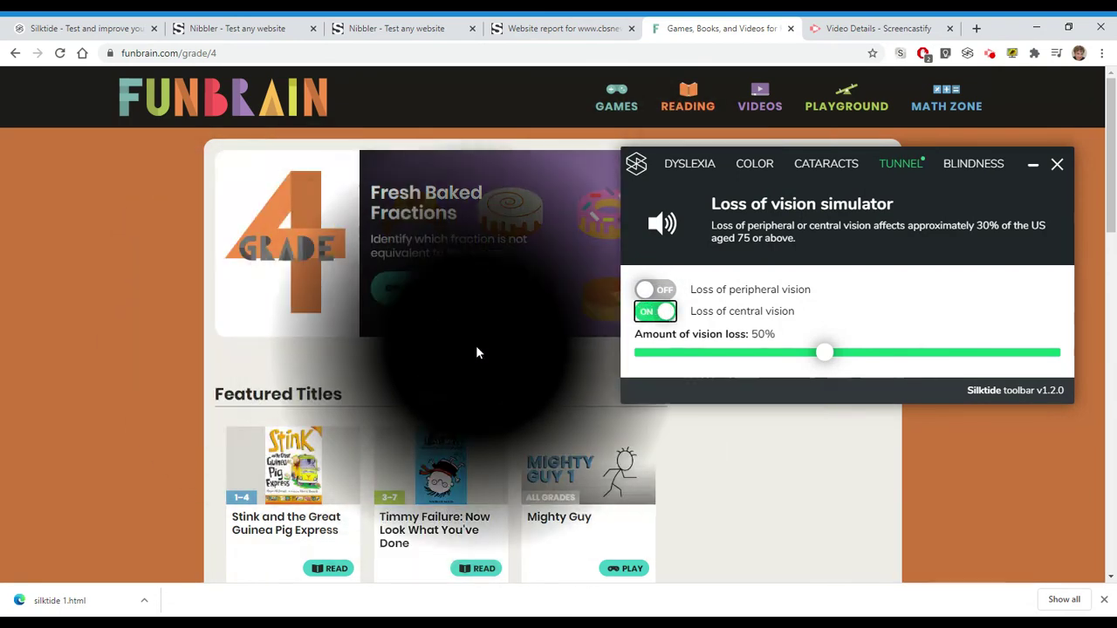
left_click(654, 312)
Open the blindness screen reader simulator.
left_click(975, 167)
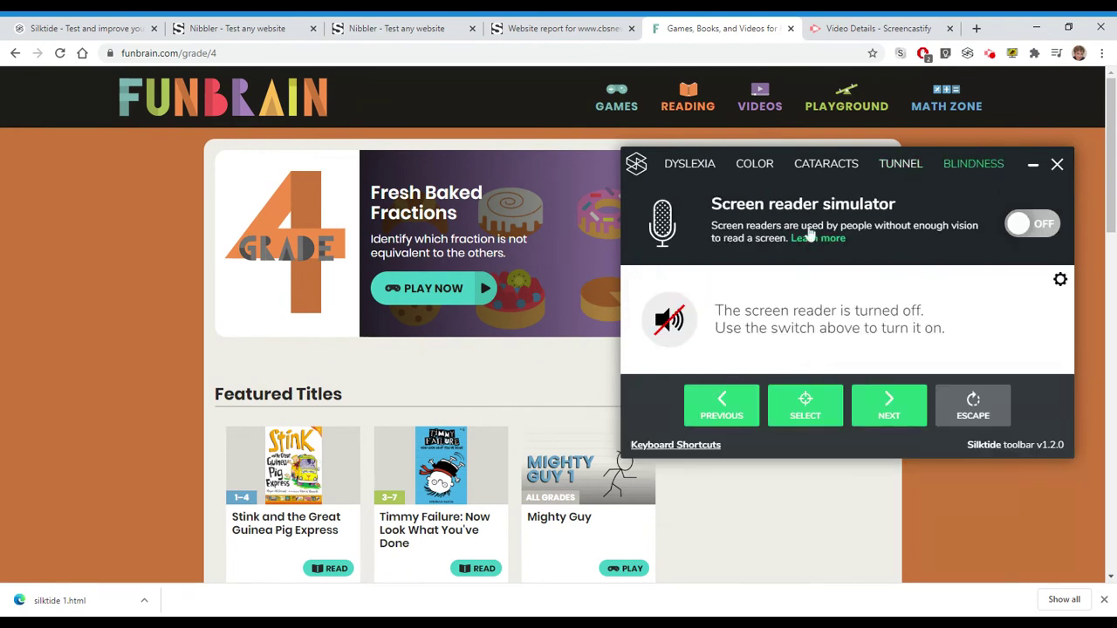